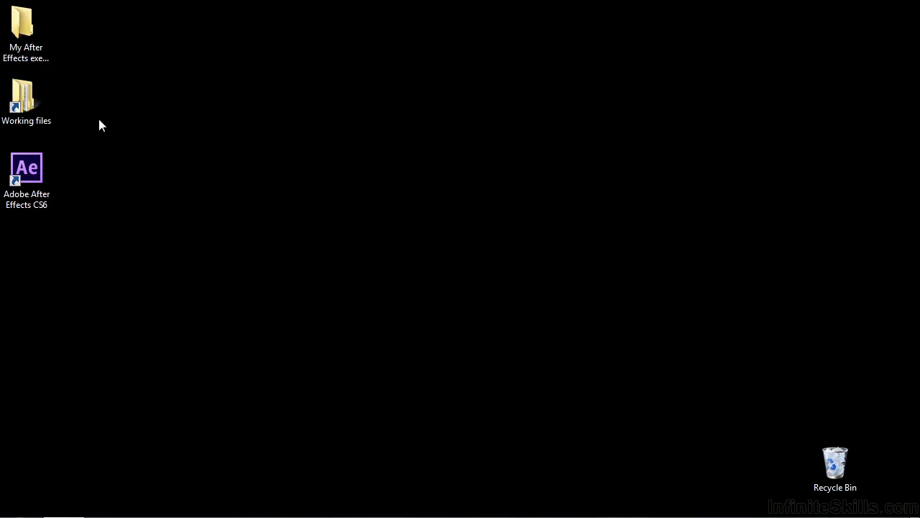
- Open 1703-text-3D-space.aep from Working files > After Effects projects
{"action": "double_click", "coordinate": [41, 100]}
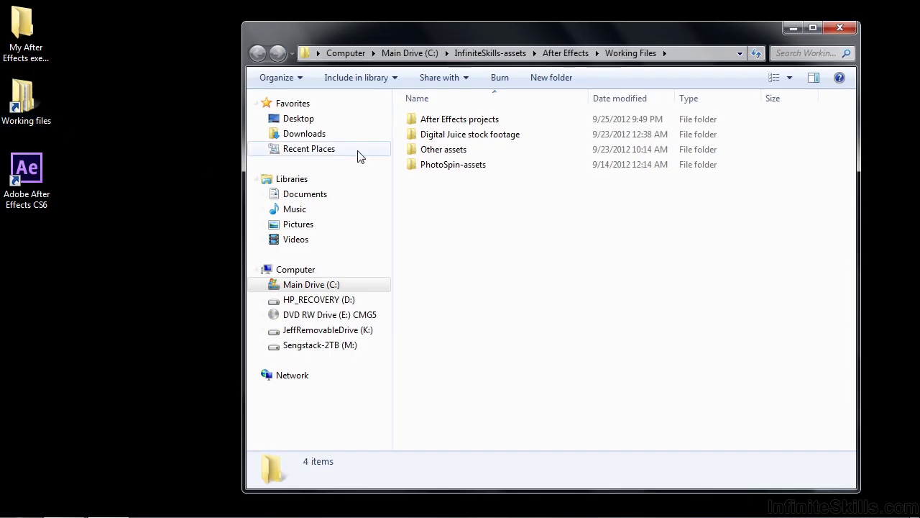
{"action": "double_click", "coordinate": [468, 119]}
{"action": "scroll", "coordinate": [474, 370], "scroll_direction": "down", "scroll_amount": 5}
{"action": "scroll", "coordinate": [473, 369], "scroll_direction": "down", "scroll_amount": 6}
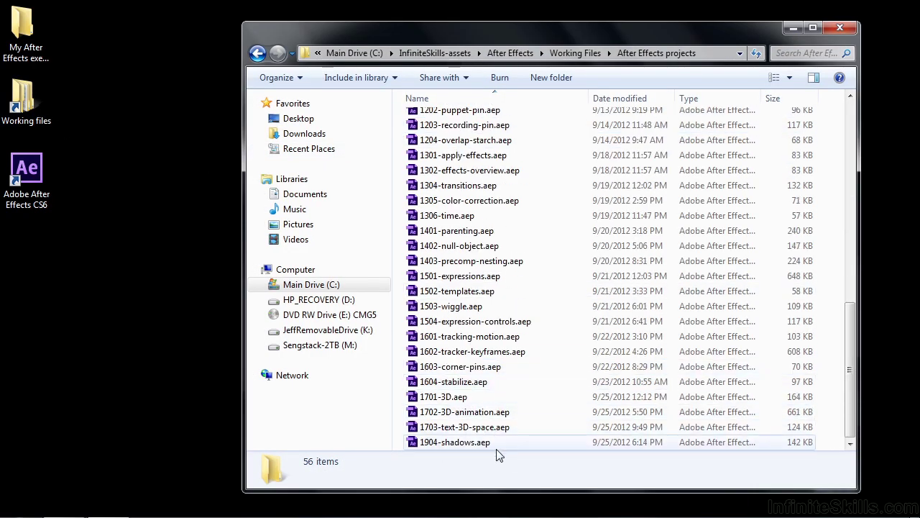
{"action": "left_click", "coordinate": [462, 429]}
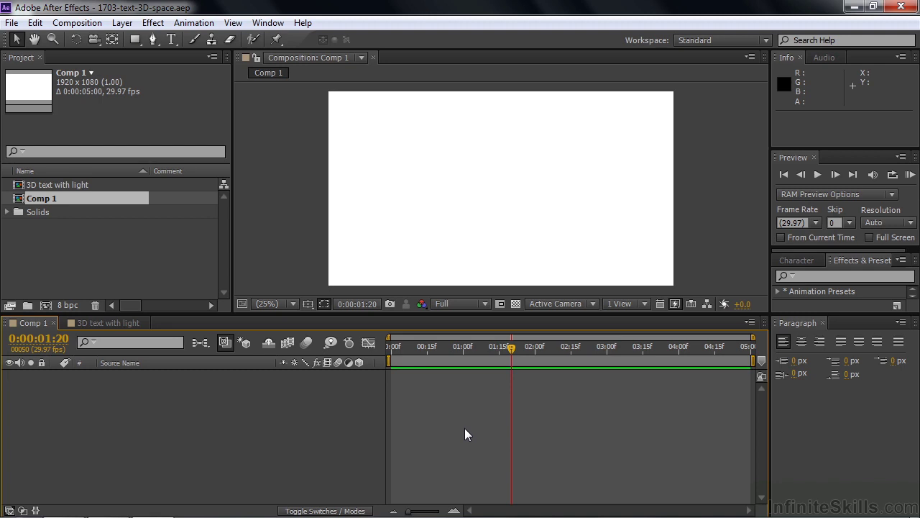
{"action": "left_click", "coordinate": [111, 323]}
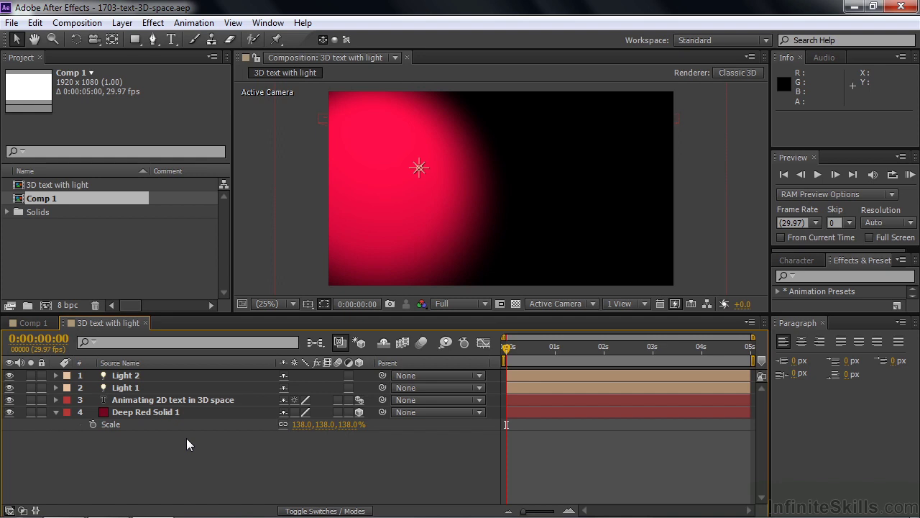
- In Comp 1, add the text '2D text in a 3D space' and nudge it slightly lower
{"action": "left_click", "coordinate": [37, 323]}
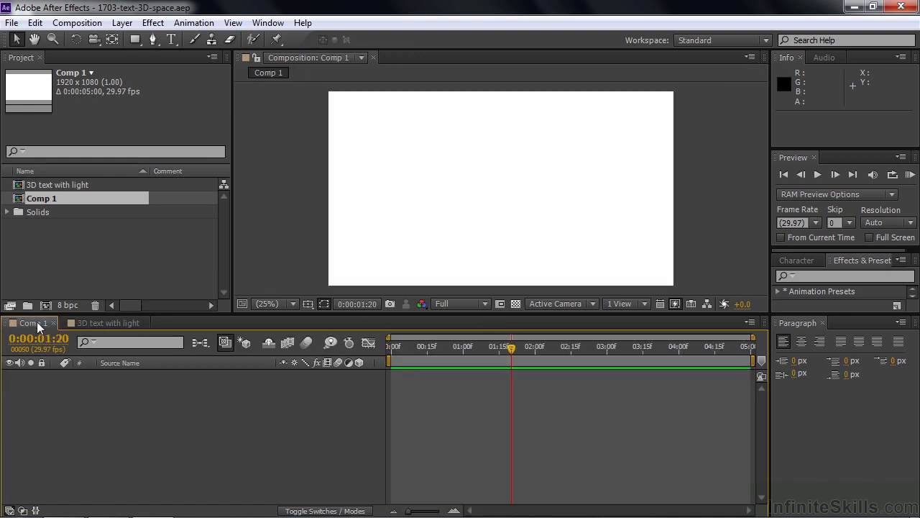
{"action": "left_click", "coordinate": [171, 39]}
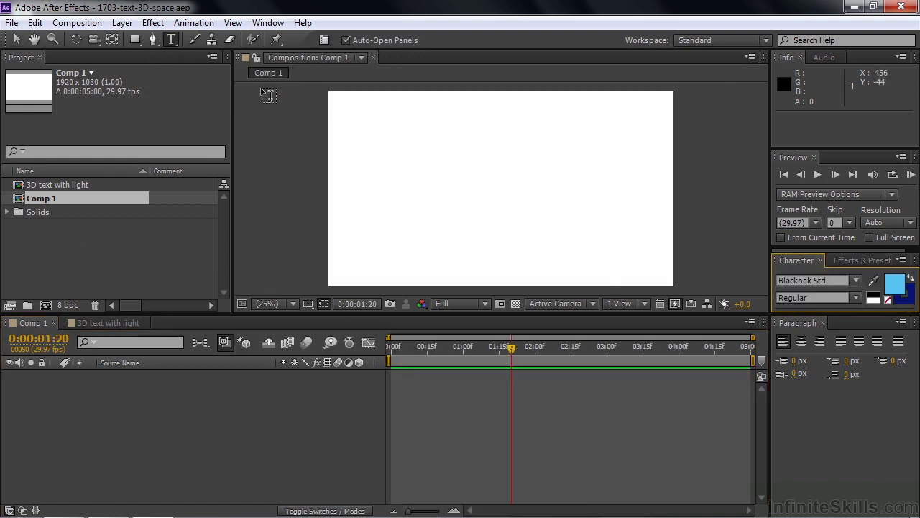
{"action": "left_click", "coordinate": [347, 179]}
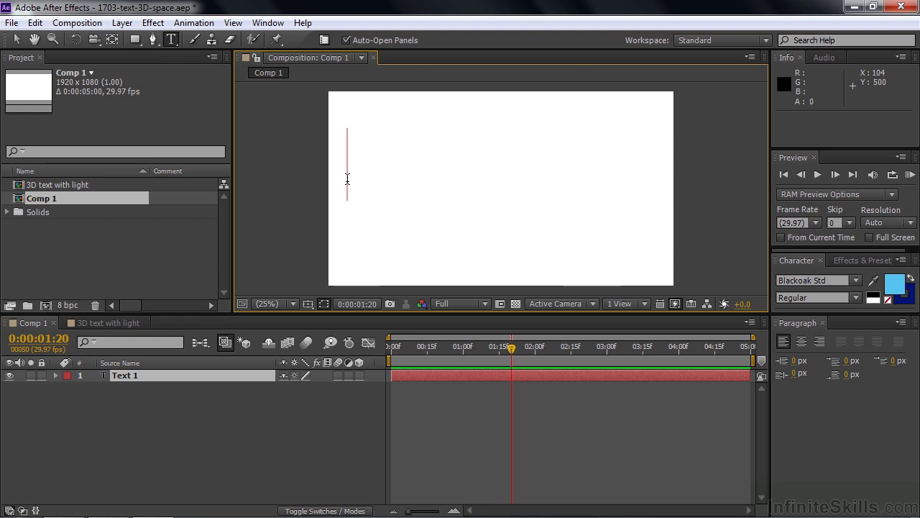
{"action": "type", "text": "2D text in a "}
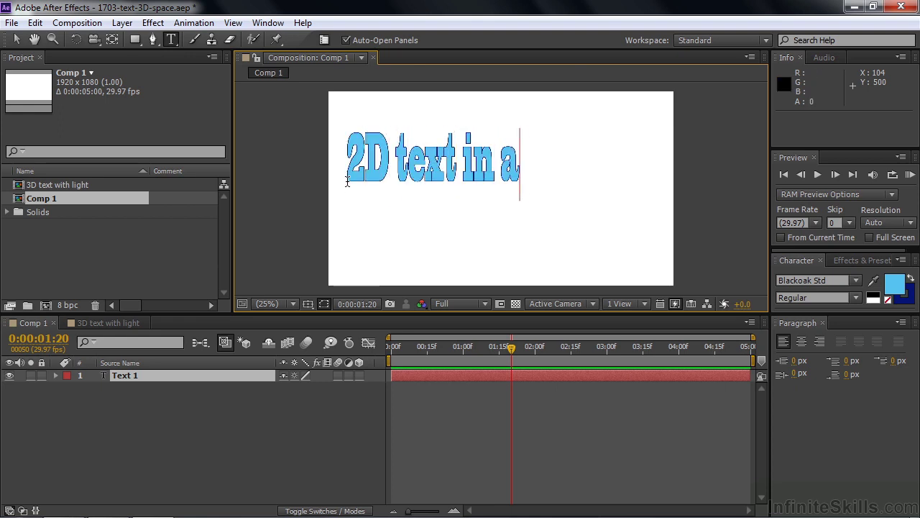
{"action": "type", "text": "3D space"}
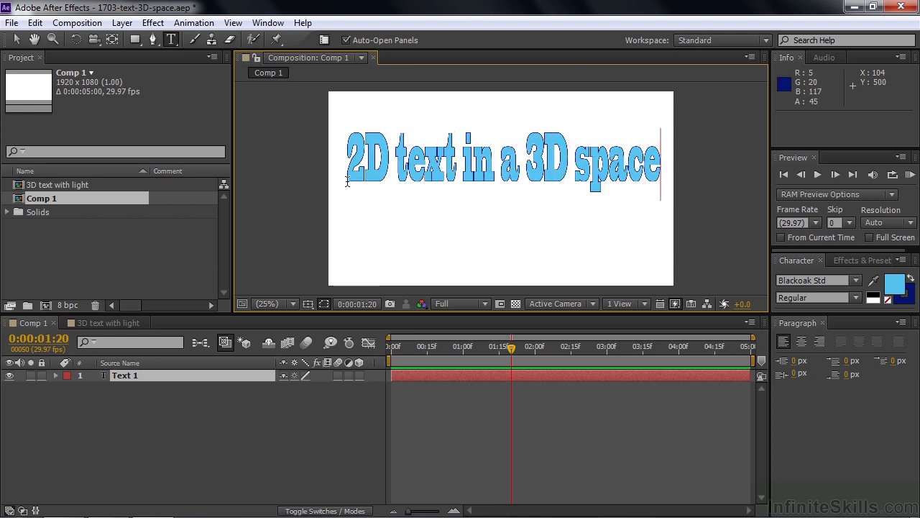
{"action": "key", "text": "KP_Enter"}
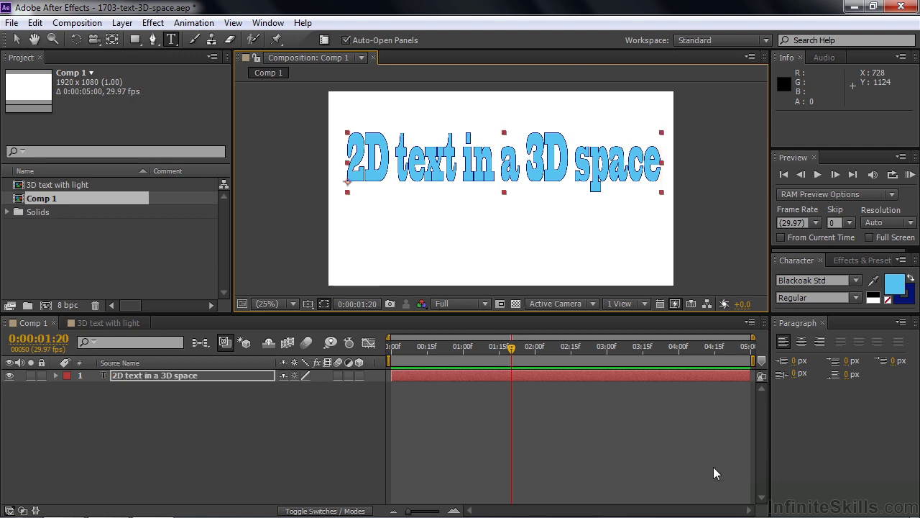
{"action": "key", "text": "v"}
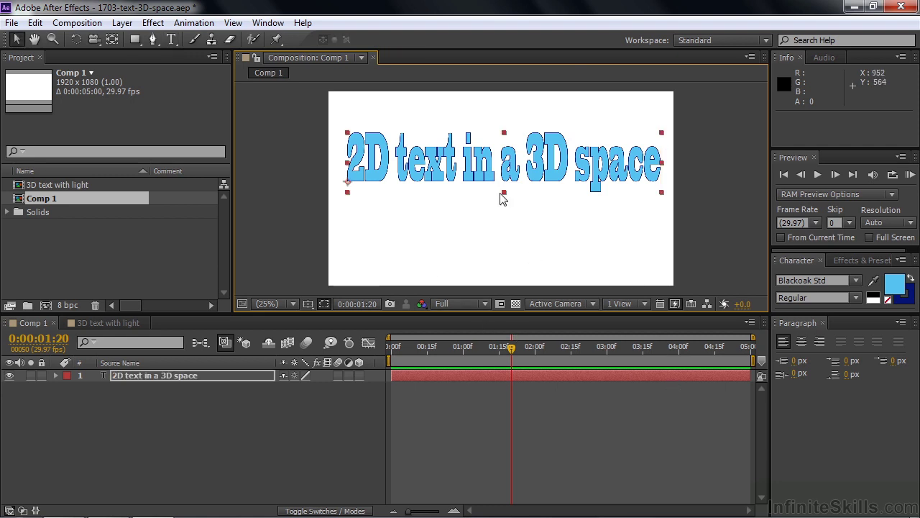
{"action": "left_click_drag", "start_coordinate": [490, 179], "coordinate": [507, 214]}
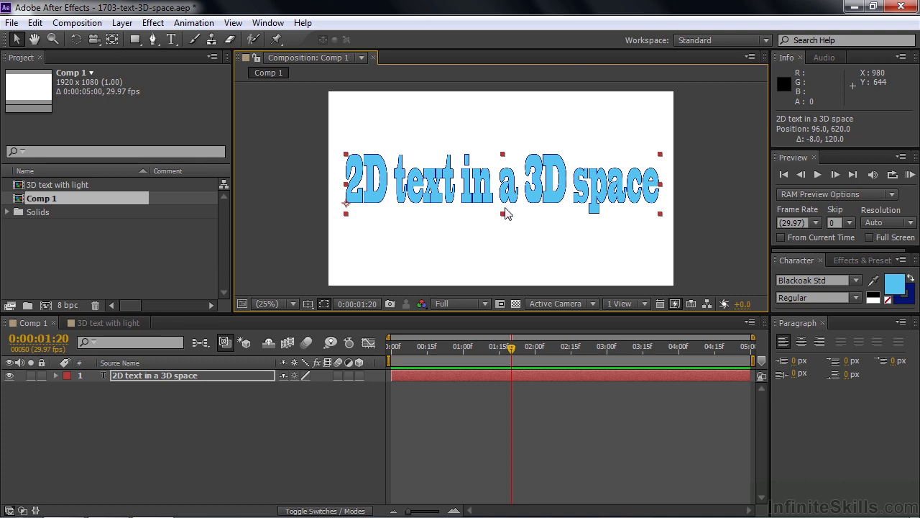
- Choose Browse Presets from the Effects & Presets panel menu to open Bridge
{"action": "left_click", "coordinate": [867, 261]}
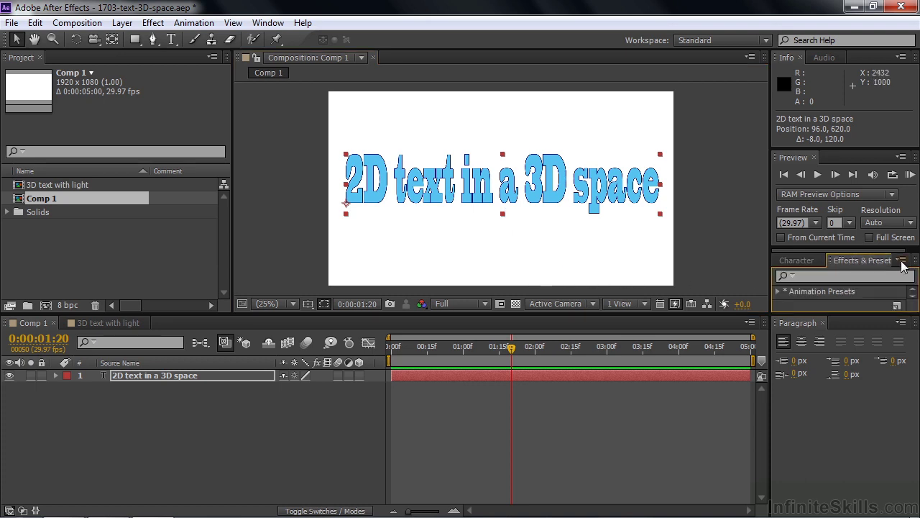
{"action": "left_click", "coordinate": [903, 261]}
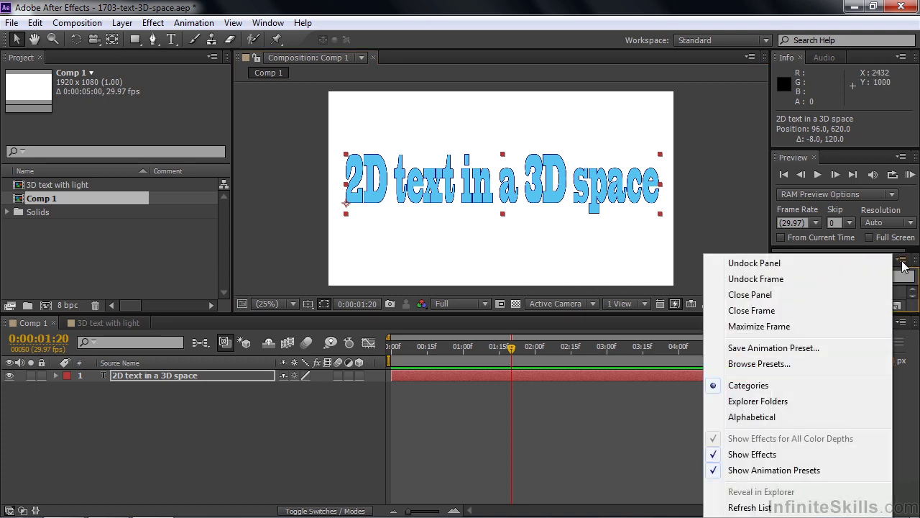
{"action": "left_click", "coordinate": [760, 363]}
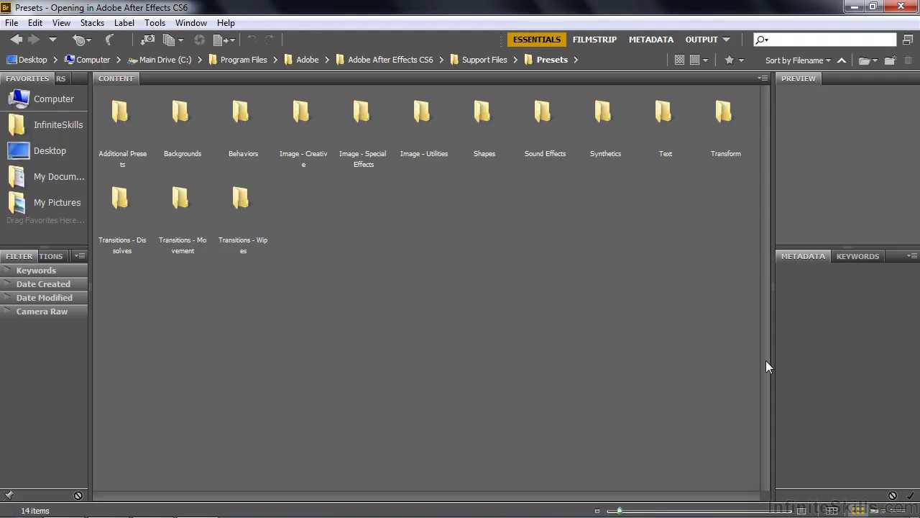
- Open the Text > 3D Text presets folder and preview 3D Flip Up Reflection
{"action": "double_click", "coordinate": [672, 117]}
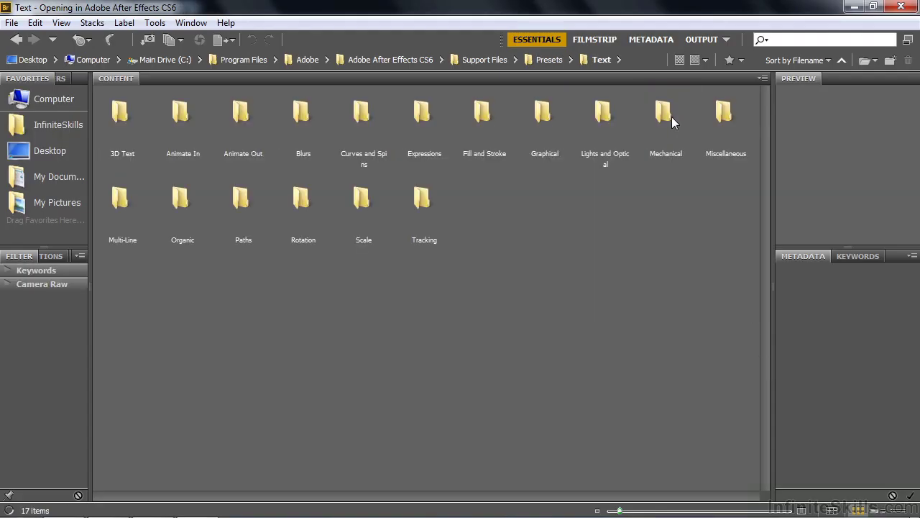
{"action": "double_click", "coordinate": [113, 120]}
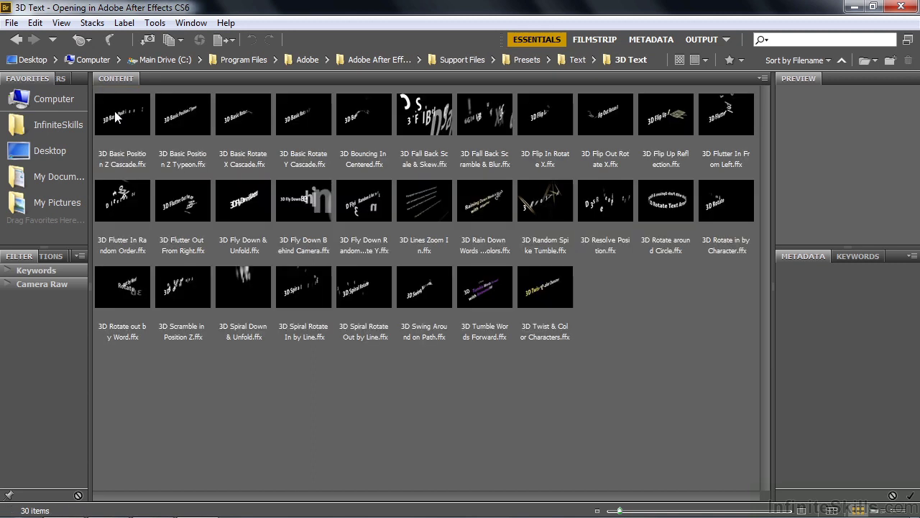
{"action": "left_click", "coordinate": [666, 128]}
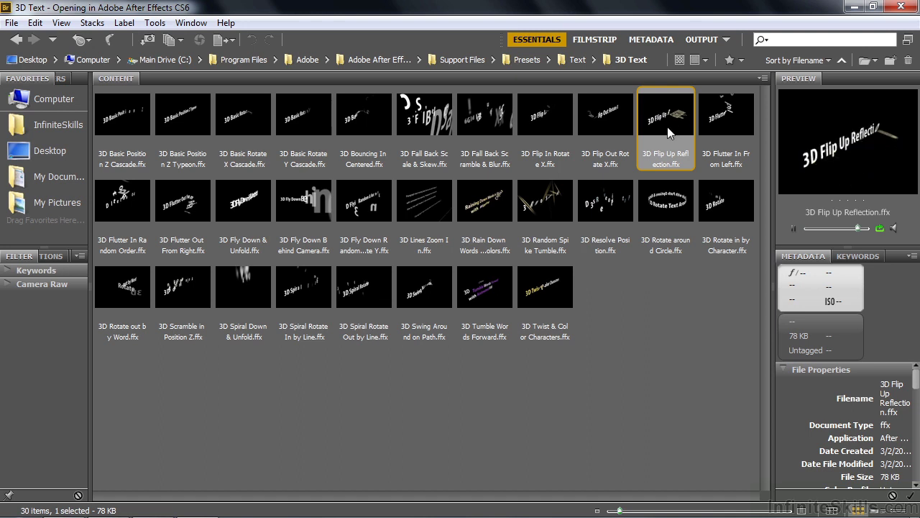
- Preview 3D Random Spike Tumble, Rain Down Words & Colors, Flutter Out From Right, Scramble in Position Z, Rotate out by Word
{"action": "left_click", "coordinate": [533, 202]}
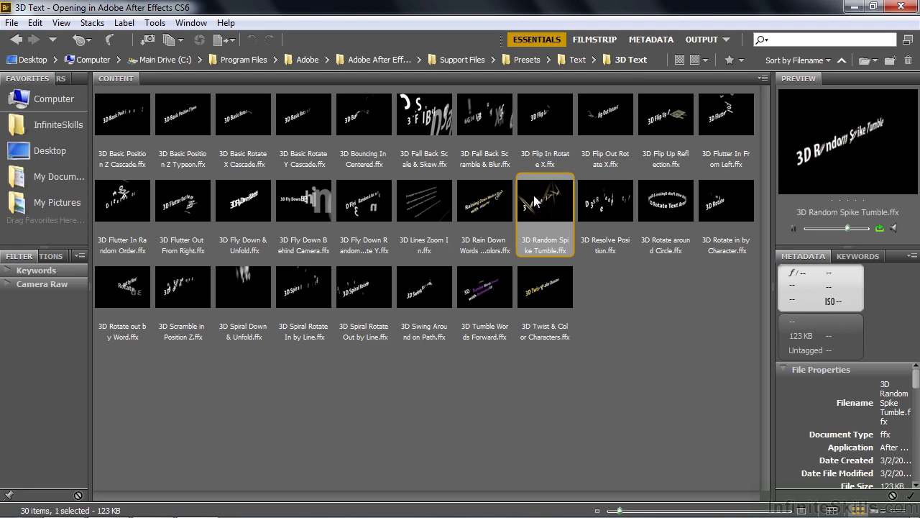
{"action": "left_click", "coordinate": [495, 203]}
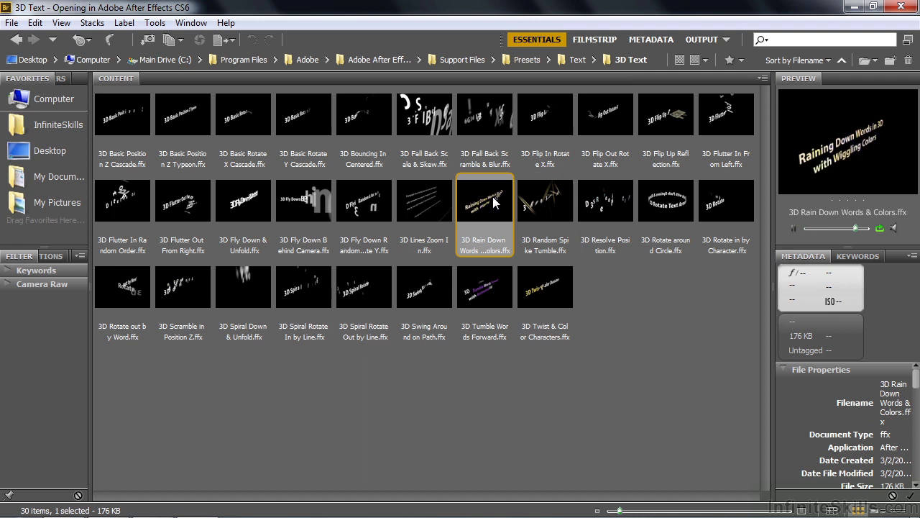
{"action": "left_click", "coordinate": [185, 205]}
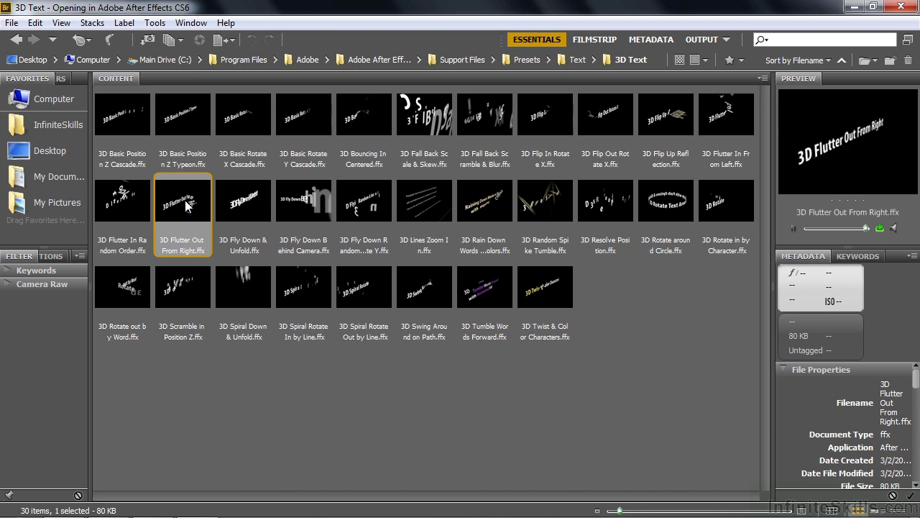
{"action": "left_click", "coordinate": [187, 280]}
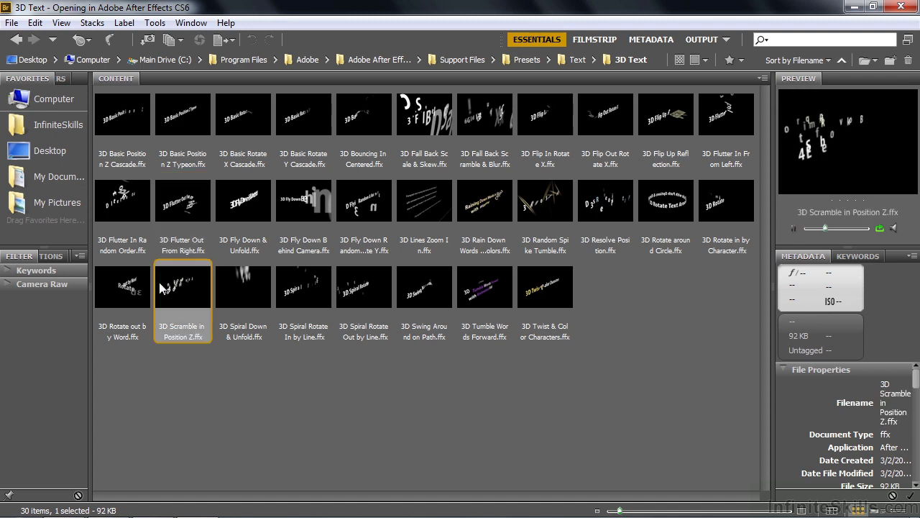
{"action": "left_click", "coordinate": [132, 286]}
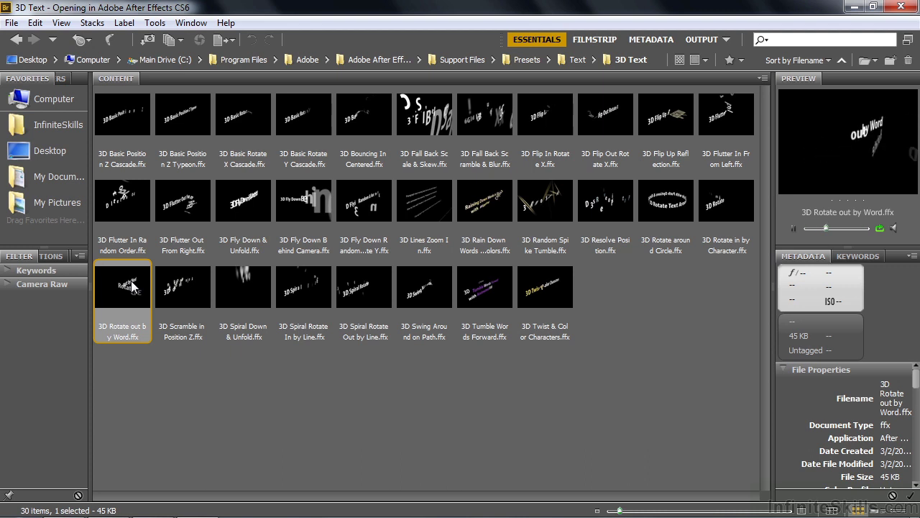
- Close Bridge and enable Per-character 3D on the text layer from its Animate menu
{"action": "left_click", "coordinate": [905, 6]}
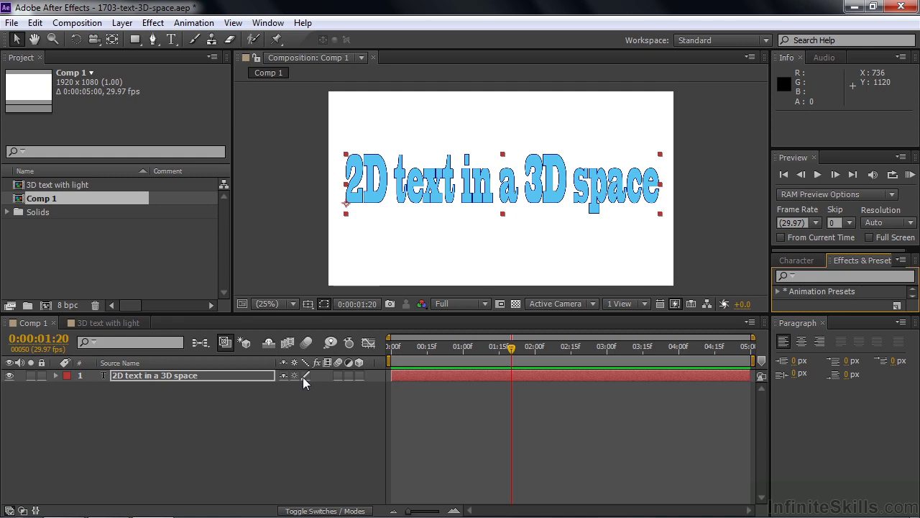
{"action": "left_click", "coordinate": [55, 374]}
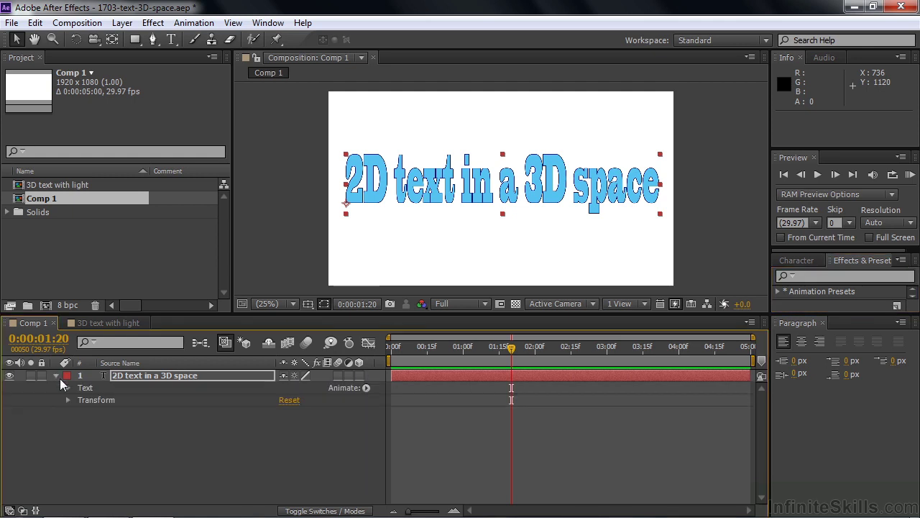
{"action": "left_click", "coordinate": [366, 388]}
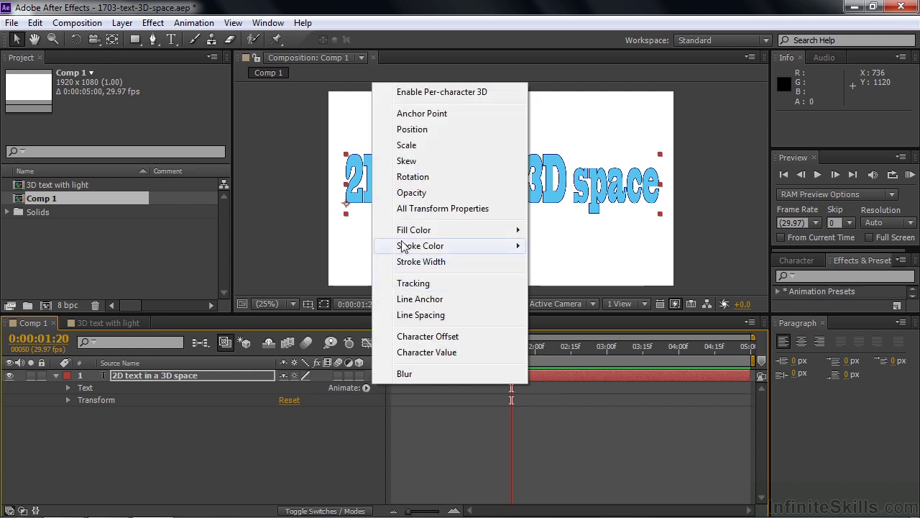
{"action": "left_click", "coordinate": [443, 95]}
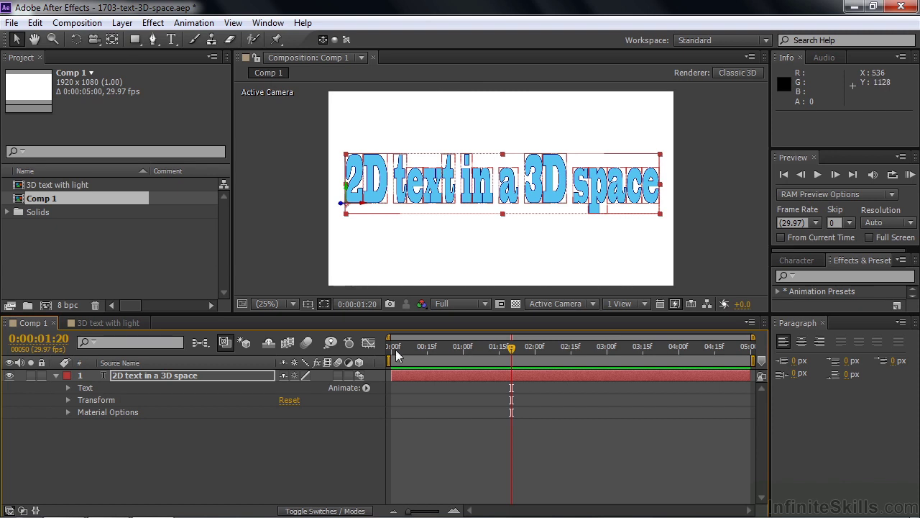
- Add a Position animator, then add Scale, X/Y/Z Rotation and Opacity to Animator 1
{"action": "left_click", "coordinate": [366, 387]}
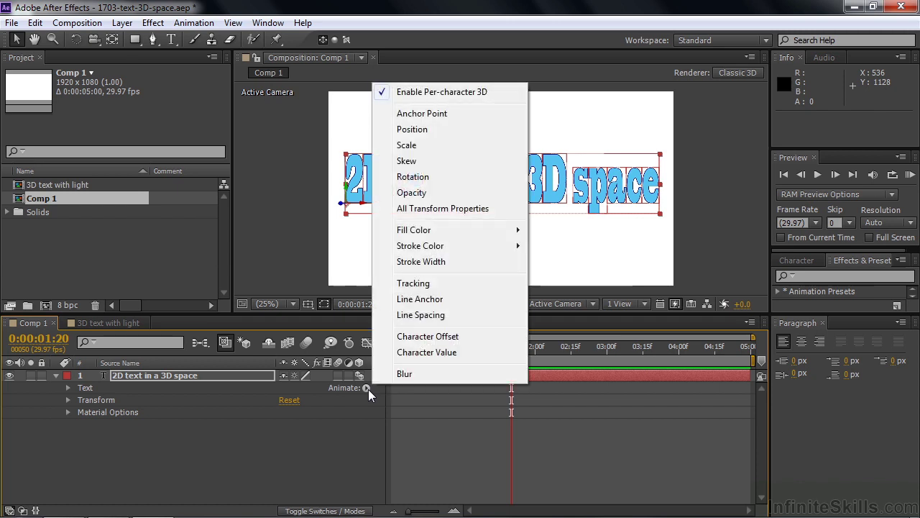
{"action": "left_click", "coordinate": [415, 129]}
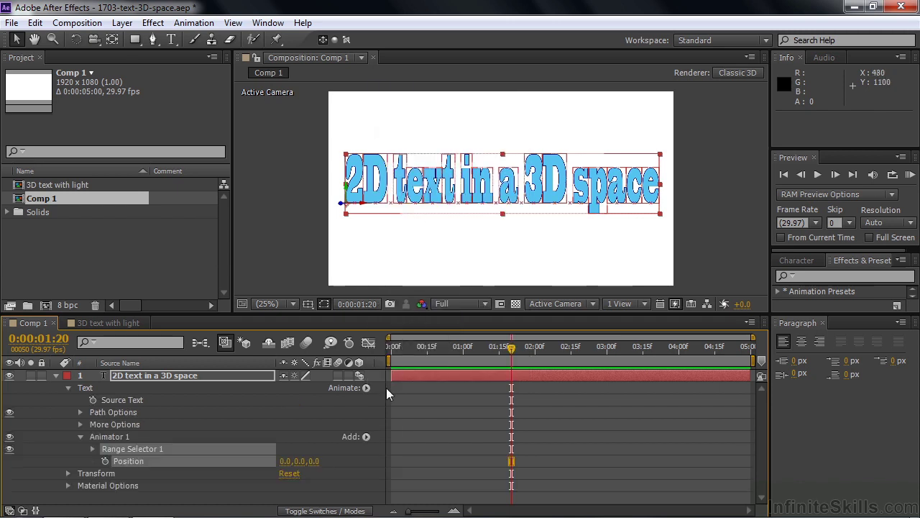
{"action": "left_click", "coordinate": [366, 436]}
{"action": "mouse_move", "coordinate": [395, 446]}
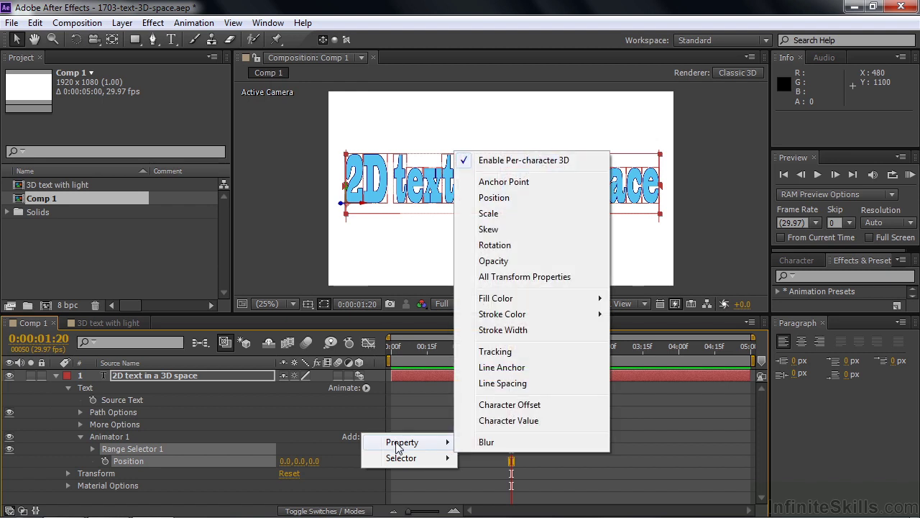
{"action": "left_click", "coordinate": [489, 214]}
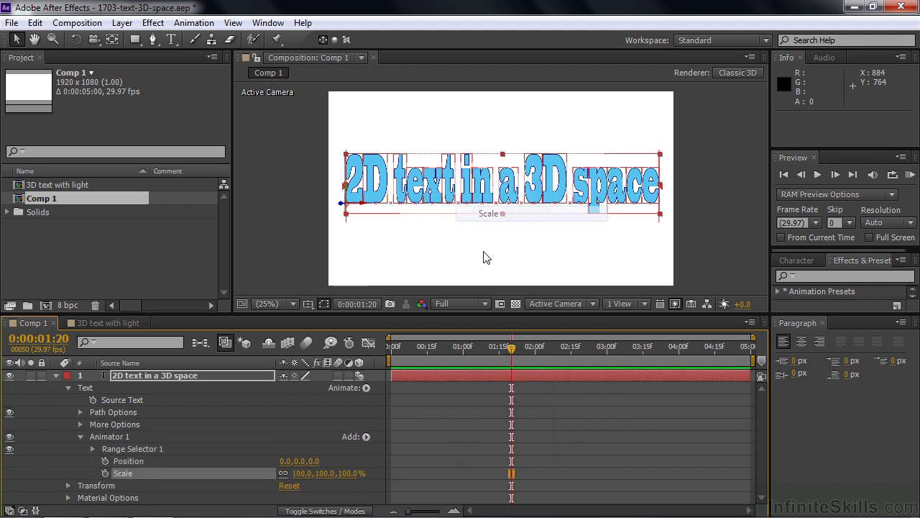
{"action": "left_click", "coordinate": [366, 437]}
{"action": "mouse_move", "coordinate": [392, 441]}
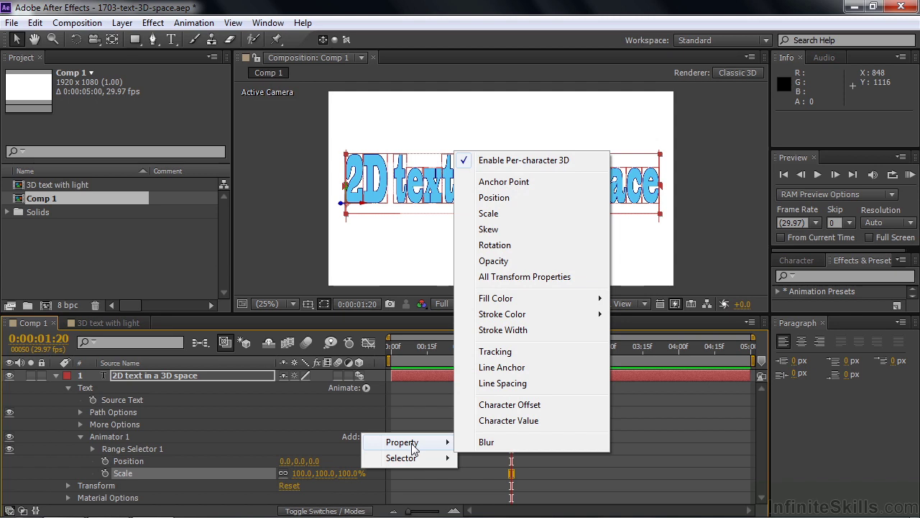
{"action": "left_click", "coordinate": [494, 244]}
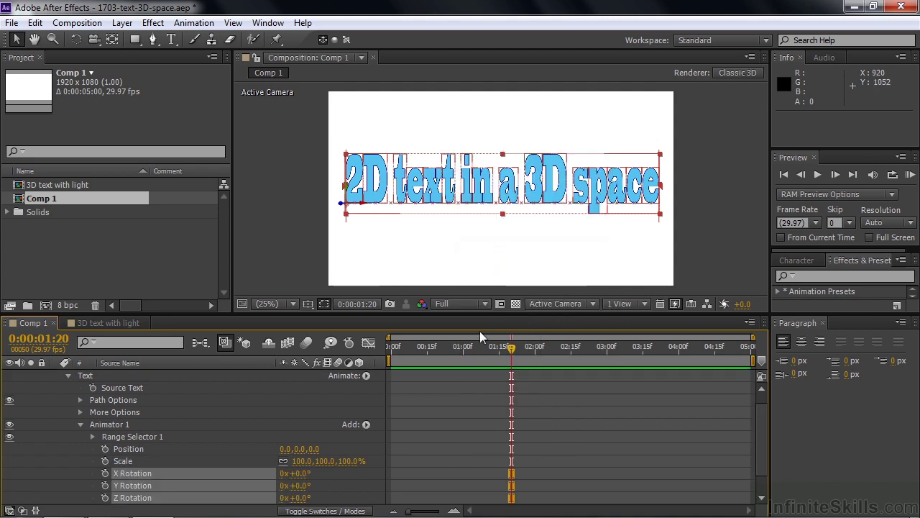
{"action": "left_click", "coordinate": [366, 424]}
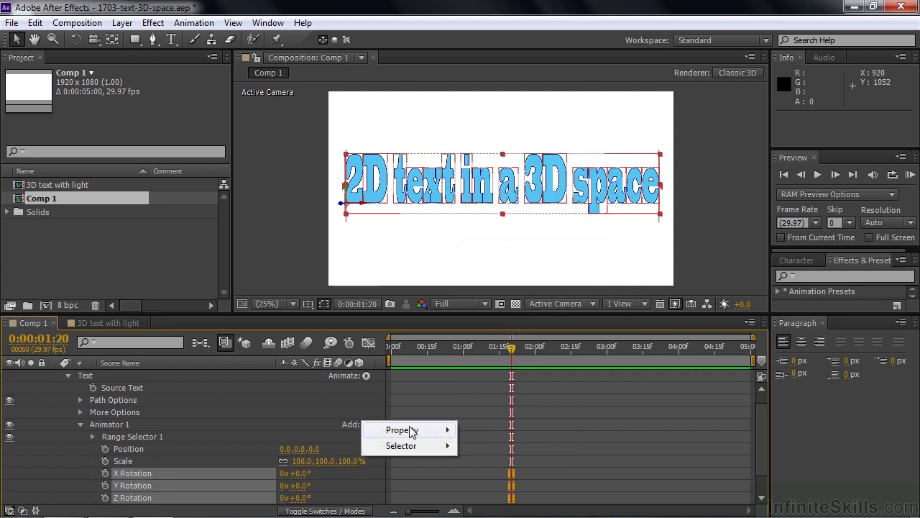
{"action": "mouse_move", "coordinate": [421, 430]}
{"action": "left_click", "coordinate": [530, 250]}
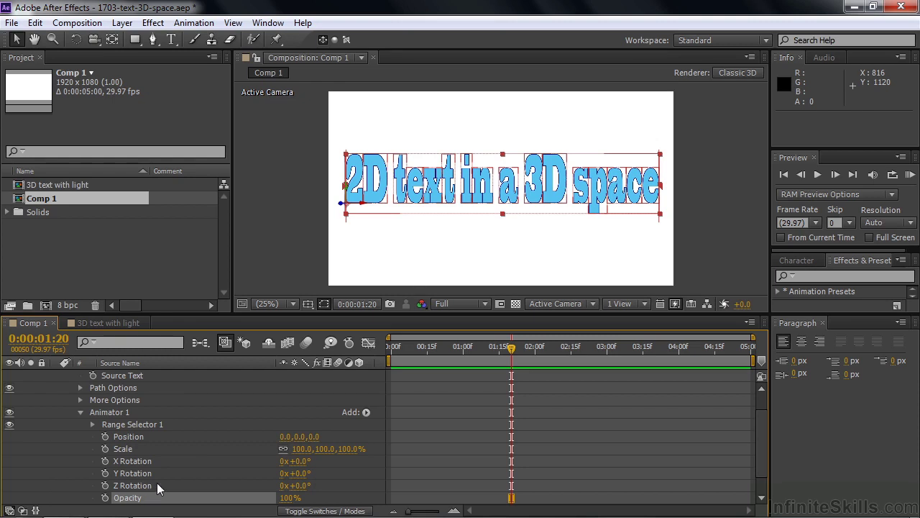
- Set Animator 1's X Rotation to +78° and Y Rotation to +87°, undoing one stray change
{"action": "left_click_drag", "start_coordinate": [296, 474], "coordinate": [312, 461]}
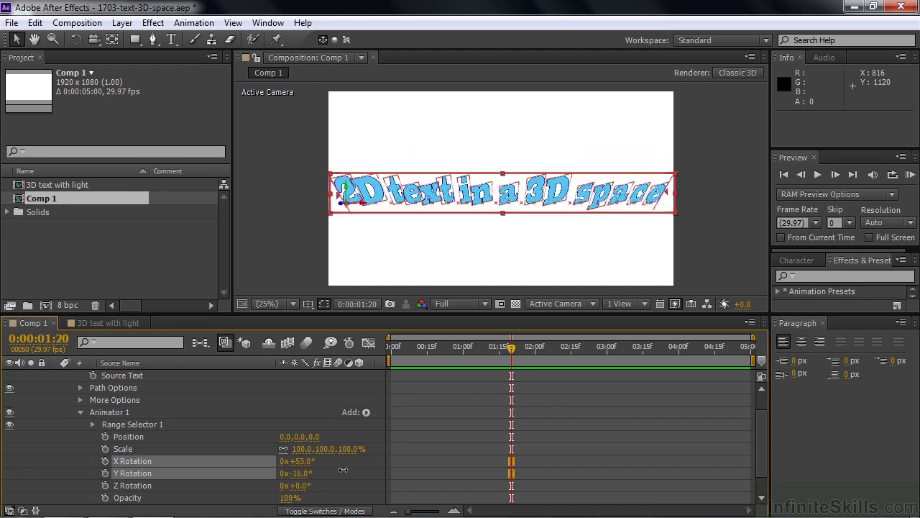
{"action": "left_click_drag", "start_coordinate": [313, 466], "coordinate": [317, 469]}
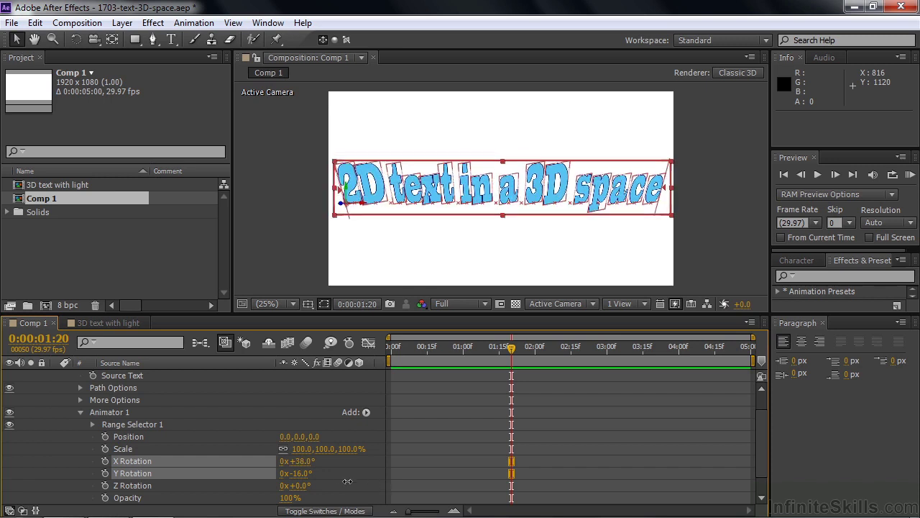
{"action": "left_click_drag", "start_coordinate": [319, 476], "coordinate": [352, 479]}
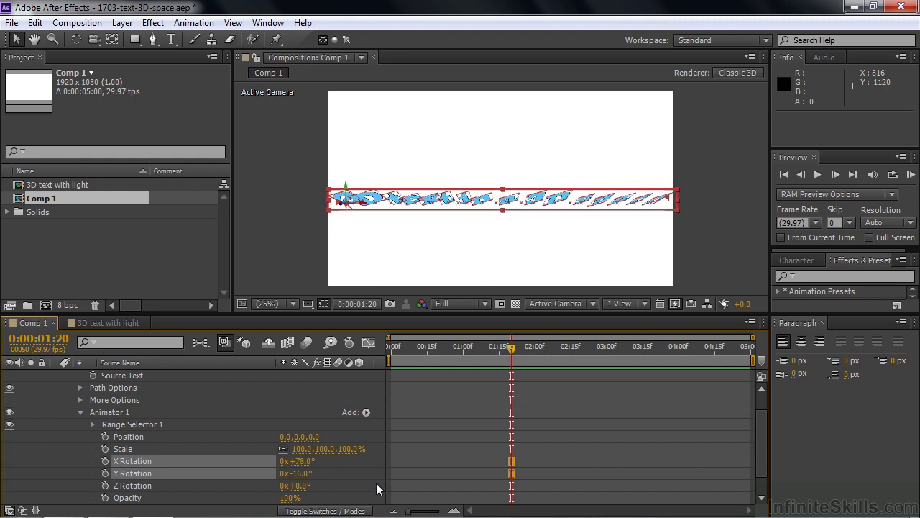
{"action": "key", "text": "ctrl+z"}
{"action": "left_click_drag", "start_coordinate": [301, 476], "coordinate": [382, 484]}
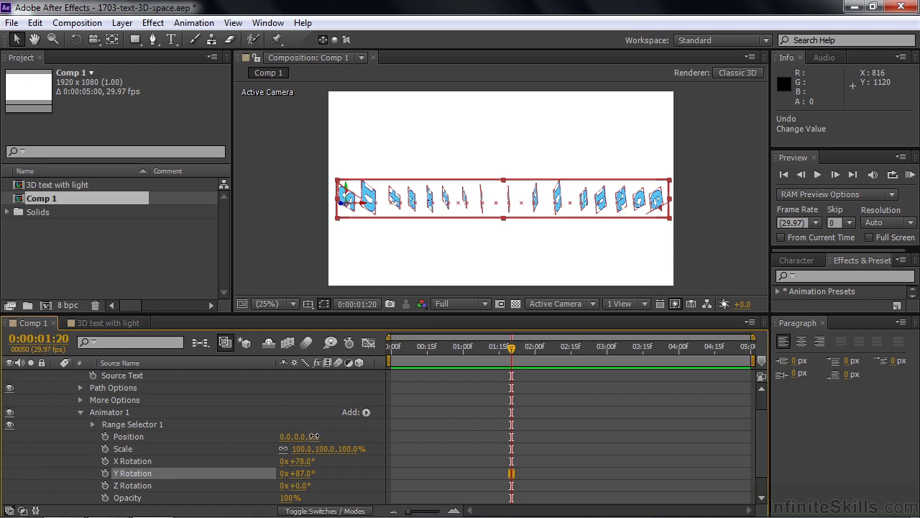
- Set Animator 1's Position Z to -1810 and Scale to 203%
{"action": "left_click_drag", "start_coordinate": [313, 437], "coordinate": [171, 427]}
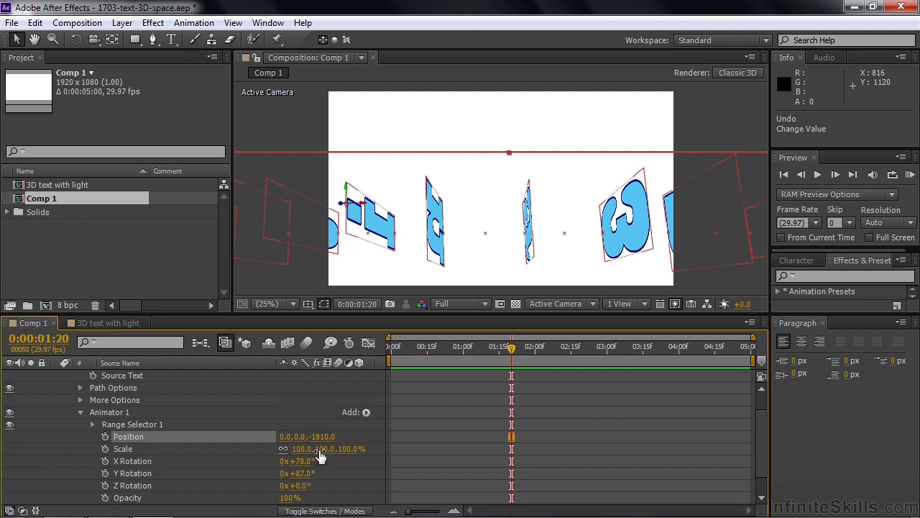
{"action": "left_click_drag", "start_coordinate": [343, 450], "coordinate": [432, 465]}
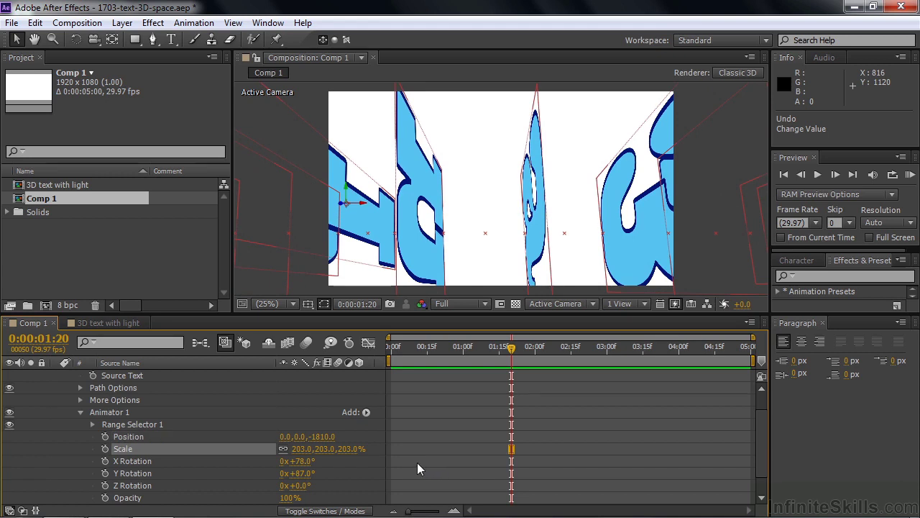
- Keyframe Range Selector 1 Start from 0% at 0:00 to 100% at 0:00:03:11
{"action": "left_click", "coordinate": [93, 424]}
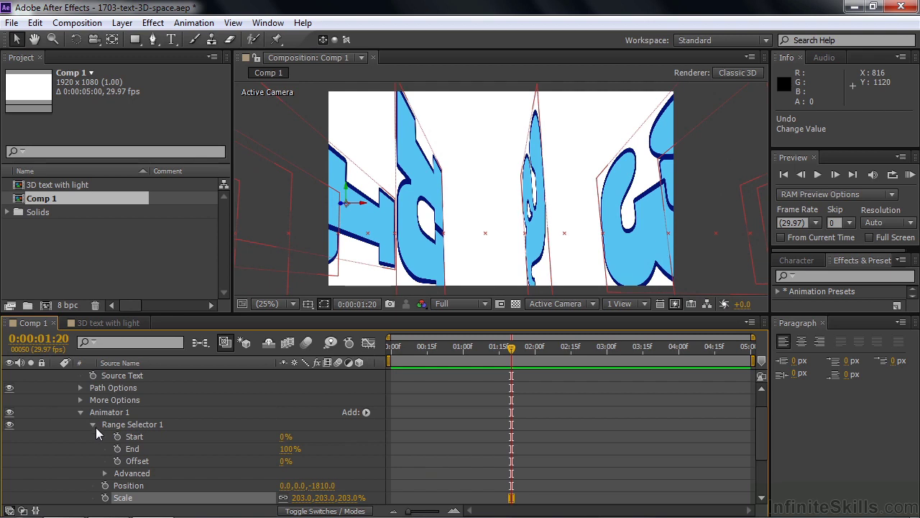
{"action": "left_click_drag", "start_coordinate": [509, 348], "coordinate": [387, 368]}
{"action": "left_click", "coordinate": [118, 438]}
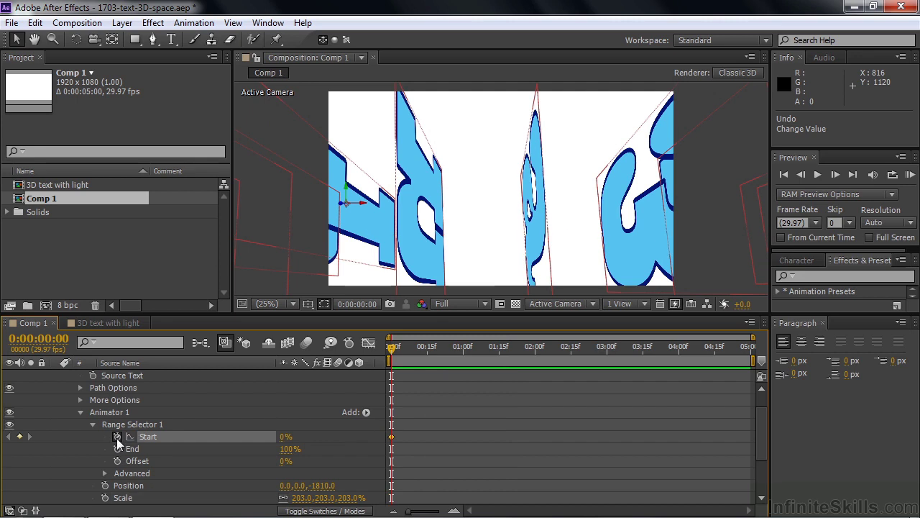
{"action": "left_click_drag", "start_coordinate": [393, 351], "coordinate": [635, 366]}
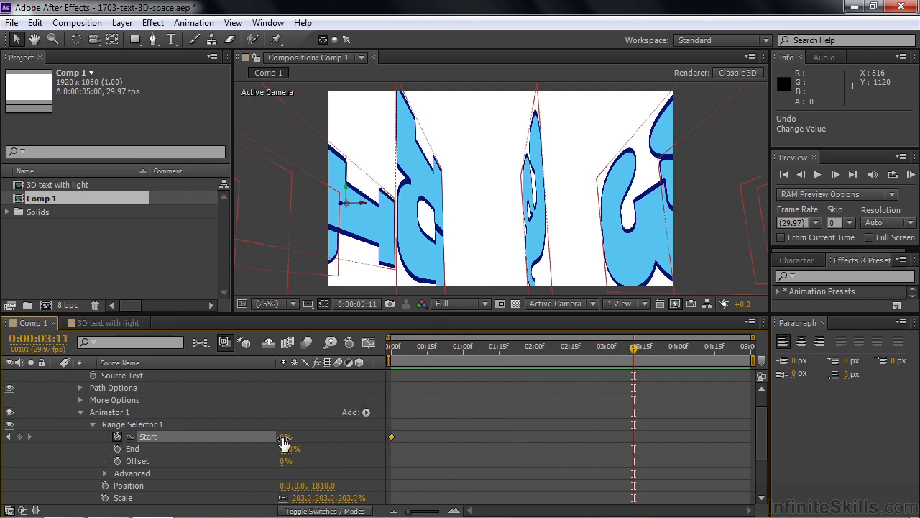
{"action": "left_click_drag", "start_coordinate": [287, 436], "coordinate": [360, 436]}
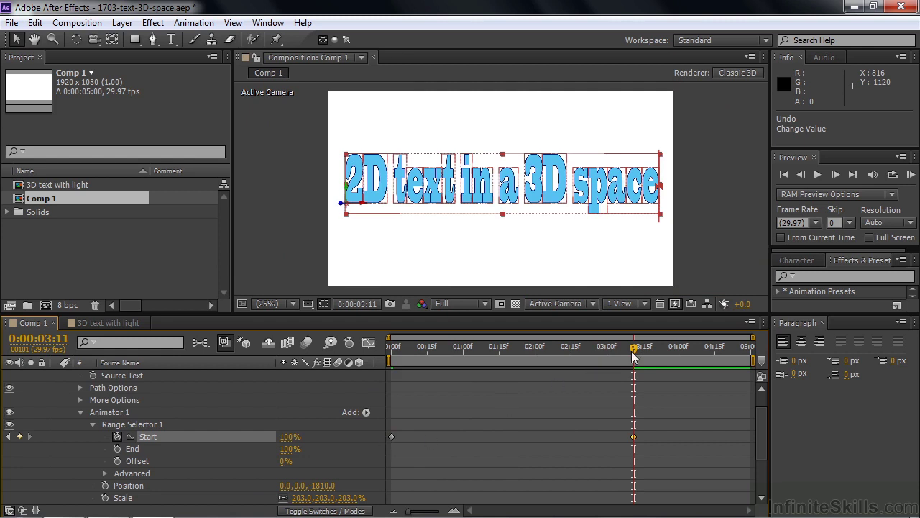
{"action": "left_click_drag", "start_coordinate": [634, 354], "coordinate": [383, 387]}
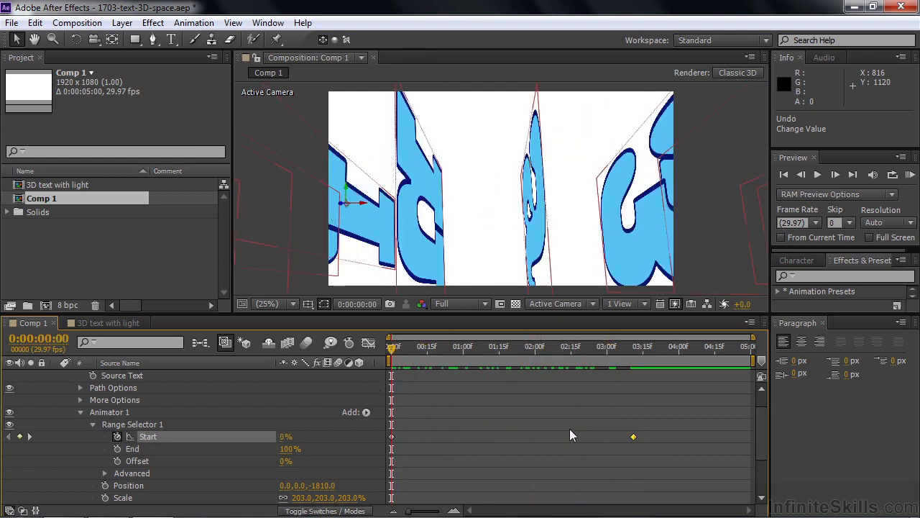
- Set Animator 1's Position Y to -218 and scrub the timeline to preview the fly-in
{"action": "left_click_drag", "start_coordinate": [759, 436], "coordinate": [762, 453]}
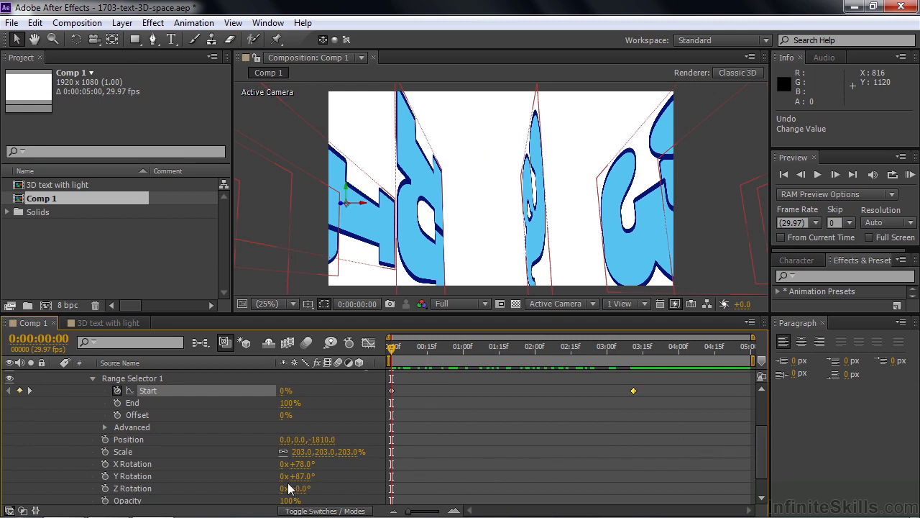
{"action": "left_click_drag", "start_coordinate": [299, 440], "coordinate": [117, 462]}
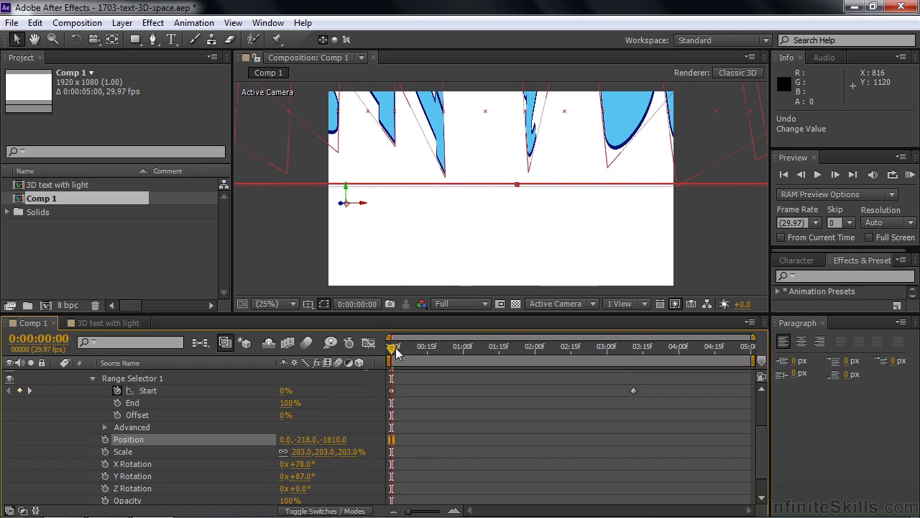
{"action": "left_click_drag", "start_coordinate": [391, 350], "coordinate": [381, 421]}
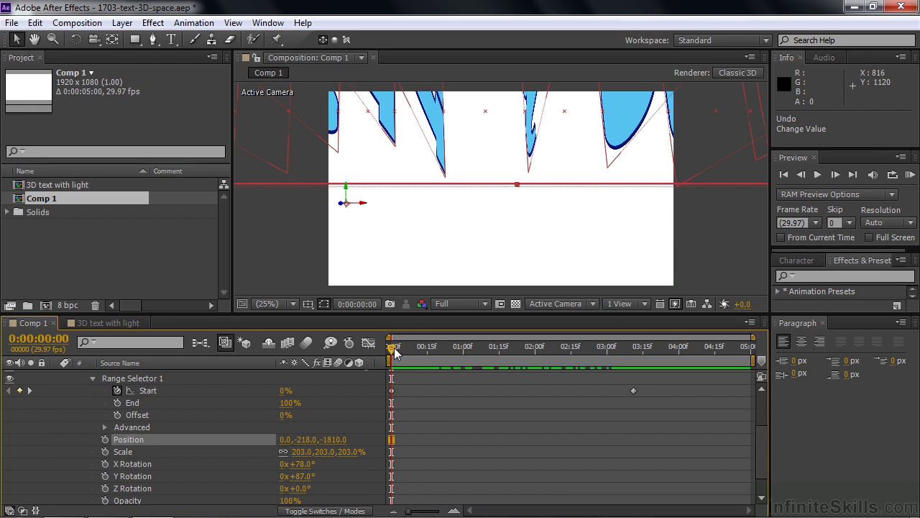
{"action": "left_click_drag", "start_coordinate": [392, 348], "coordinate": [499, 364]}
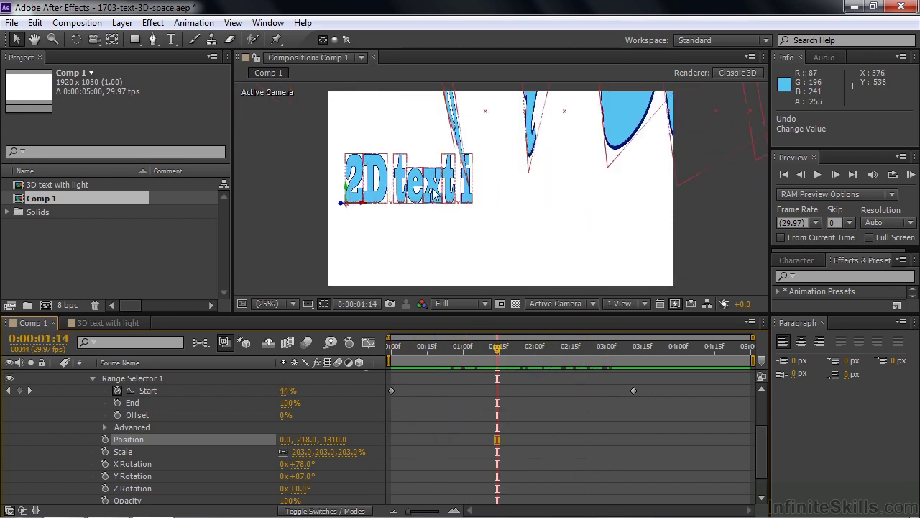
{"action": "left_click_drag", "start_coordinate": [499, 353], "coordinate": [386, 381]}
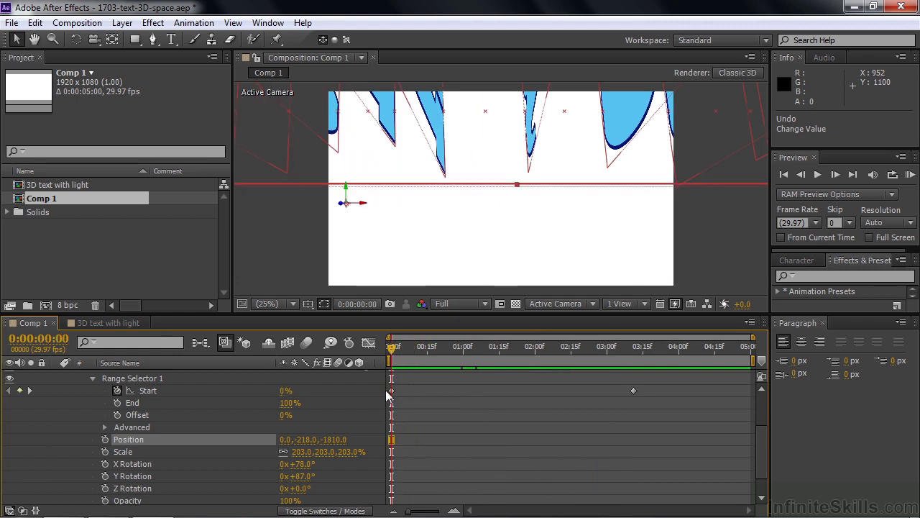
- Turn on motion blur for the text layer and the composition, previewing six frames in
{"action": "left_click_drag", "start_coordinate": [761, 453], "coordinate": [761, 394]}
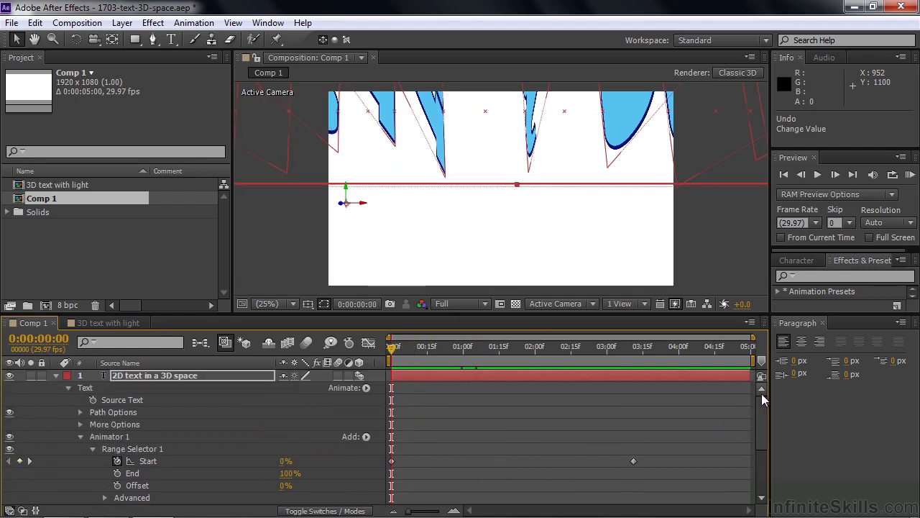
{"action": "left_click", "coordinate": [340, 377]}
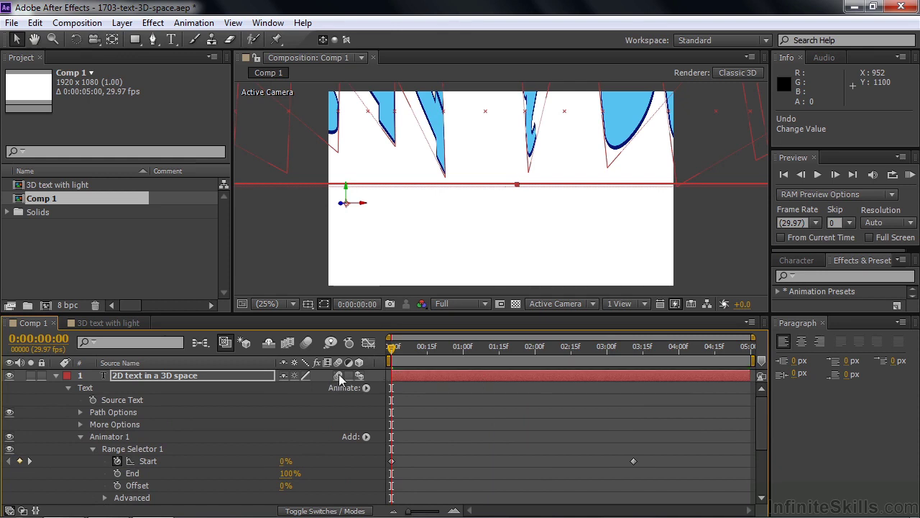
{"action": "left_click", "coordinate": [306, 343]}
{"action": "mouse_move", "coordinate": [391, 346]}
{"action": "left_mouse_down"}
{"action": "mouse_move", "coordinate": [407, 356]}
{"action": "mouse_move", "coordinate": [492, 358]}
{"action": "mouse_move", "coordinate": [391, 356]}
{"action": "left_mouse_up"}
- Lower Animator 1's Opacity to 2% so the characters start almost transparent
{"action": "left_click_drag", "start_coordinate": [760, 426], "coordinate": [759, 458]}
{"action": "left_click_drag", "start_coordinate": [286, 479], "coordinate": [220, 487]}
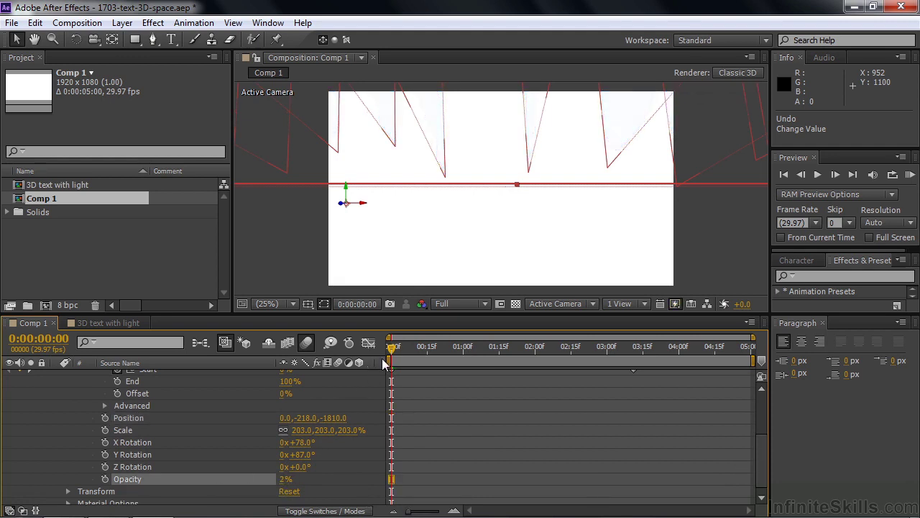
{"action": "mouse_move", "coordinate": [395, 352]}
{"action": "left_mouse_down"}
{"action": "mouse_move", "coordinate": [479, 355]}
{"action": "mouse_move", "coordinate": [379, 356]}
{"action": "left_mouse_up"}
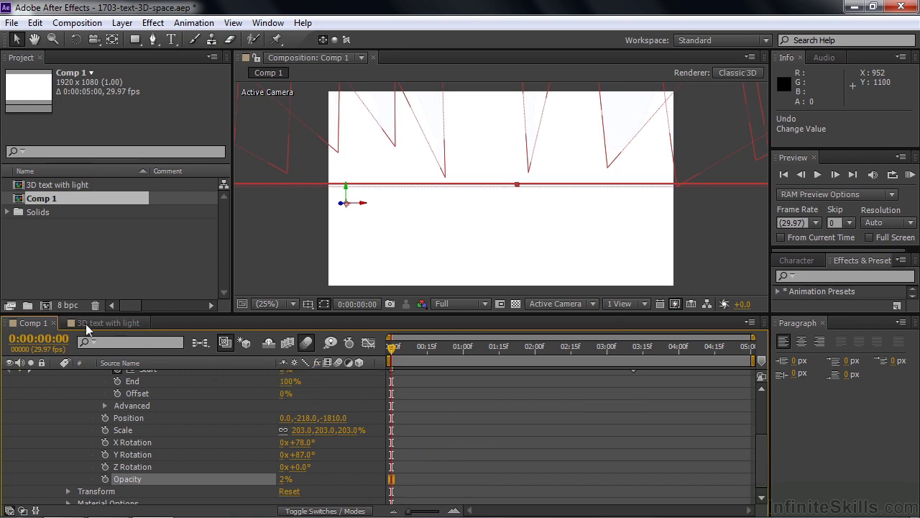
- Show the '3D text with light' composition in Custom View 1 and preview frame 20
{"action": "left_click", "coordinate": [108, 323]}
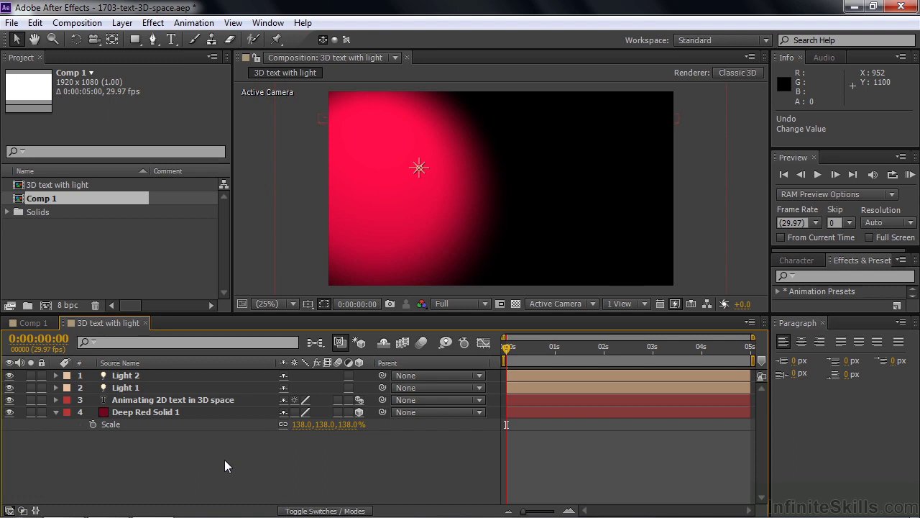
{"action": "left_click", "coordinate": [594, 304]}
{"action": "left_click", "coordinate": [595, 442]}
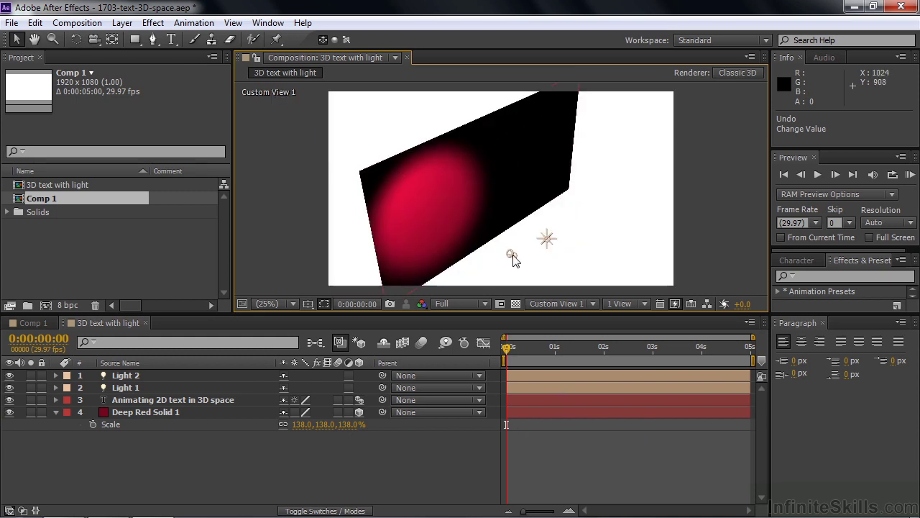
{"action": "left_click_drag", "start_coordinate": [507, 348], "coordinate": [502, 366]}
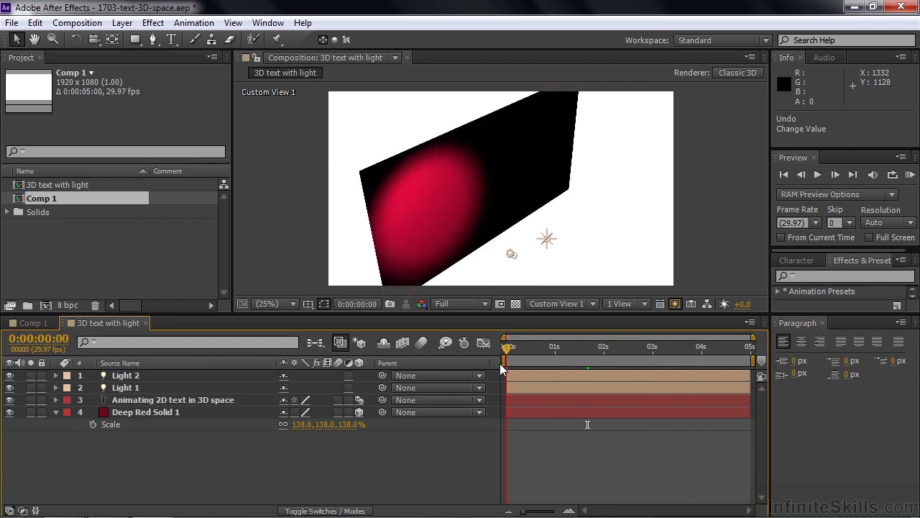
- Switch the 3D view back to Active Camera and preview the text arriving over the red solid
{"action": "left_click", "coordinate": [594, 303]}
{"action": "left_click", "coordinate": [592, 320]}
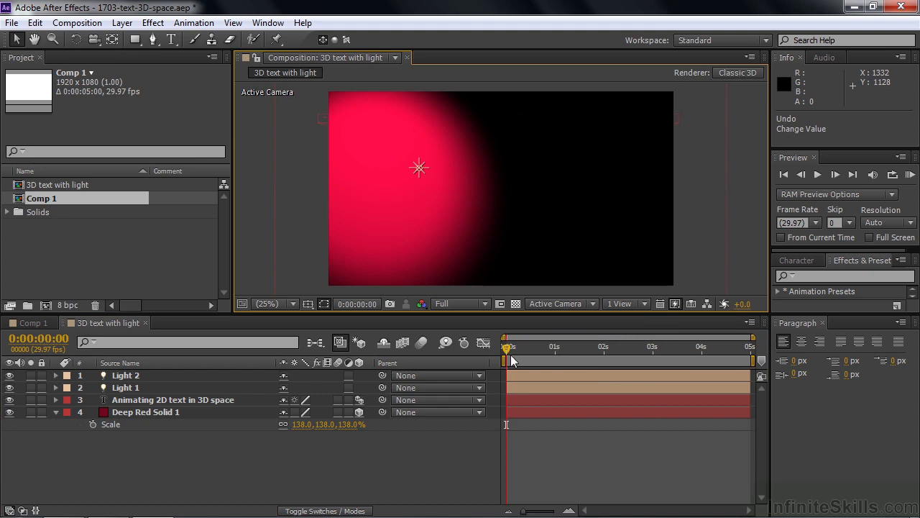
{"action": "mouse_move", "coordinate": [510, 355]}
{"action": "left_mouse_down"}
{"action": "mouse_move", "coordinate": [753, 366]}
{"action": "mouse_move", "coordinate": [497, 372]}
{"action": "mouse_move", "coordinate": [598, 382]}
{"action": "mouse_move", "coordinate": [673, 373]}
{"action": "mouse_move", "coordinate": [498, 371]}
{"action": "mouse_move", "coordinate": [707, 358]}
{"action": "mouse_move", "coordinate": [509, 359]}
{"action": "left_mouse_up"}
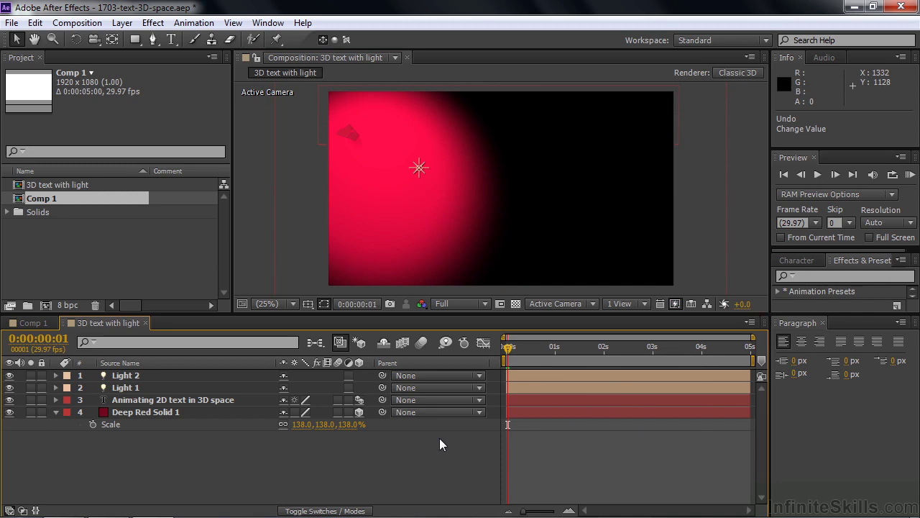